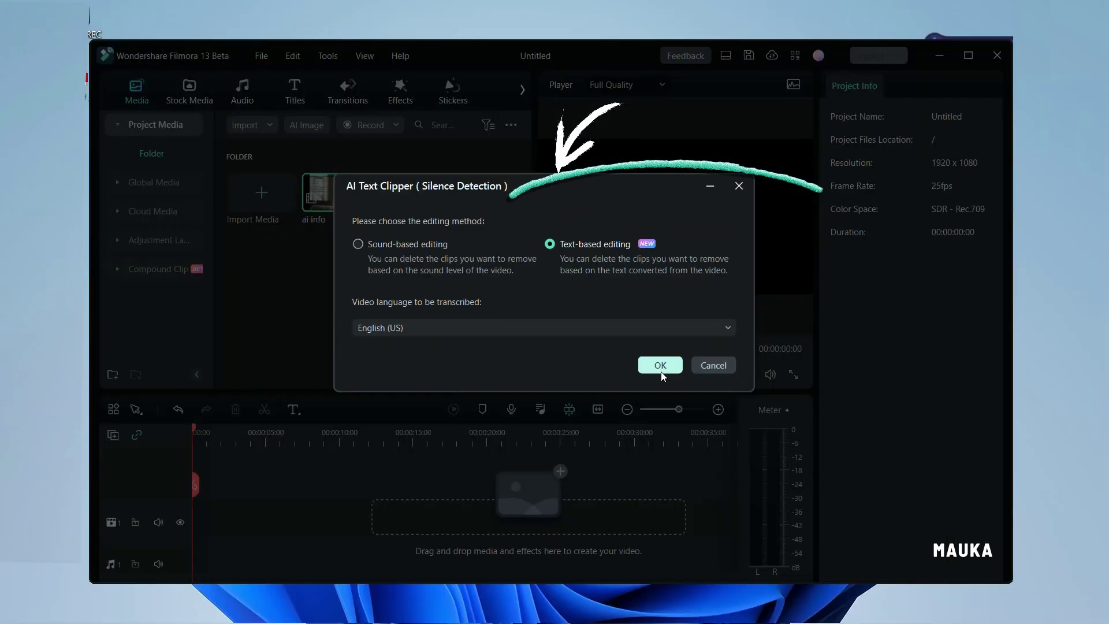
Step: Start transcribing the ai info clip in English (US) for text-based editing
{"action": "left_click", "coordinate": [662, 369]}
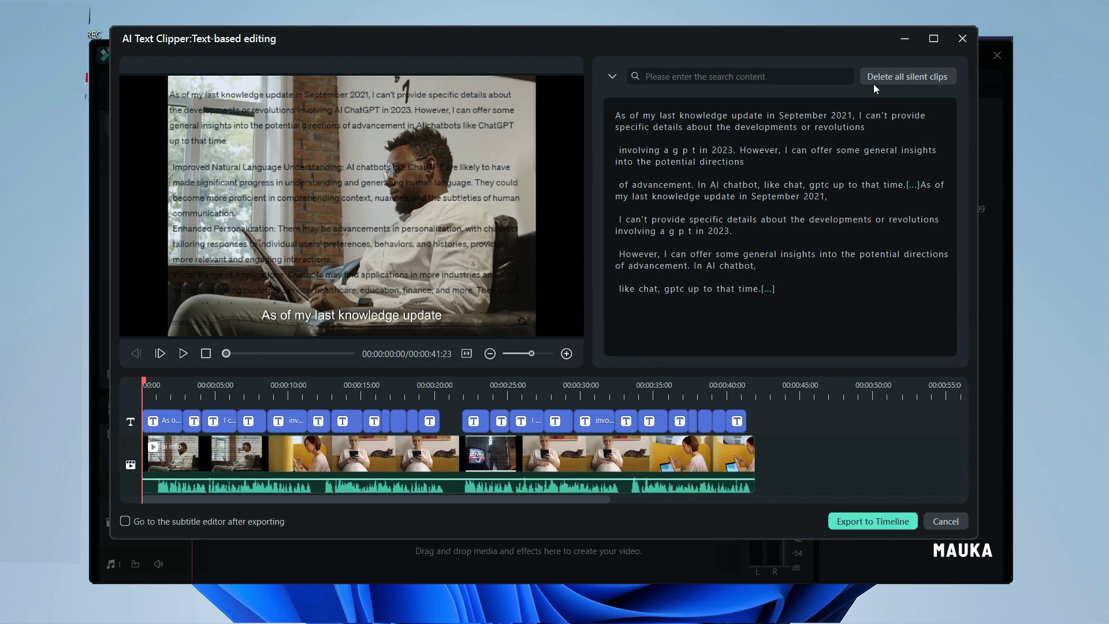
Step: Preview the first three subtitle segments of the transcript, including the 'in September 2021' line
{"action": "left_click", "coordinate": [176, 420]}
{"action": "left_click", "coordinate": [196, 420]}
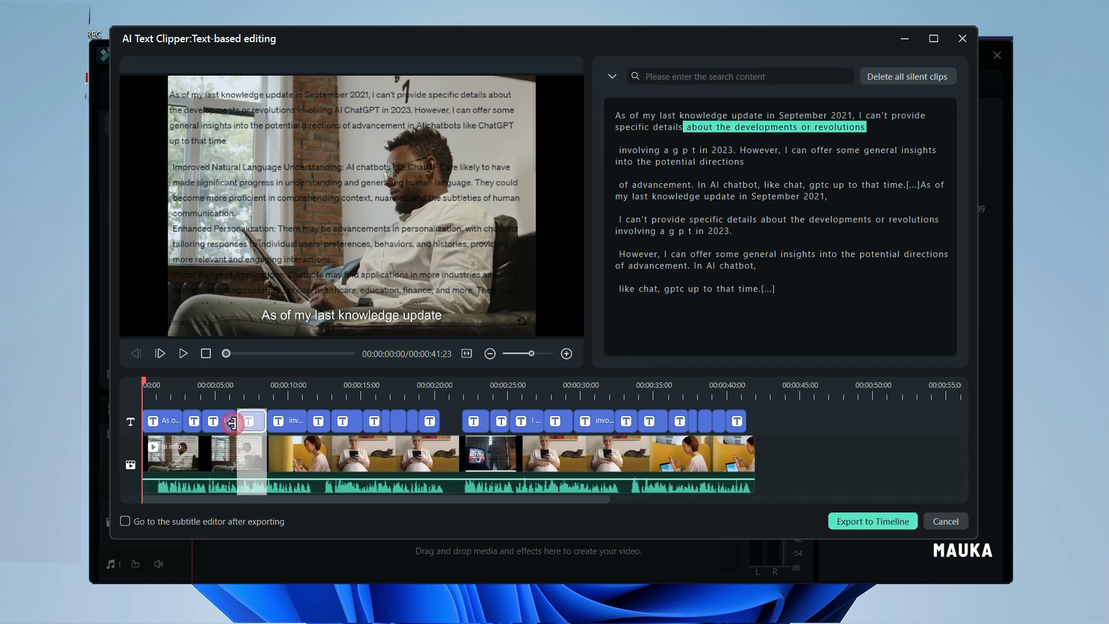
{"action": "left_click", "coordinate": [223, 421]}
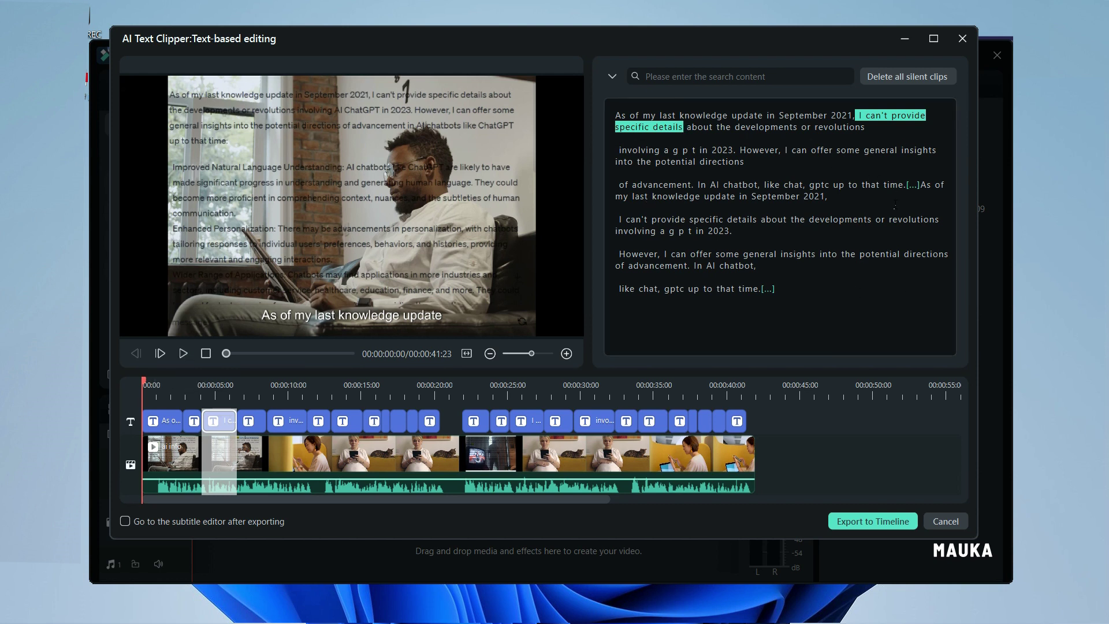
{"action": "left_click", "coordinate": [837, 306]}
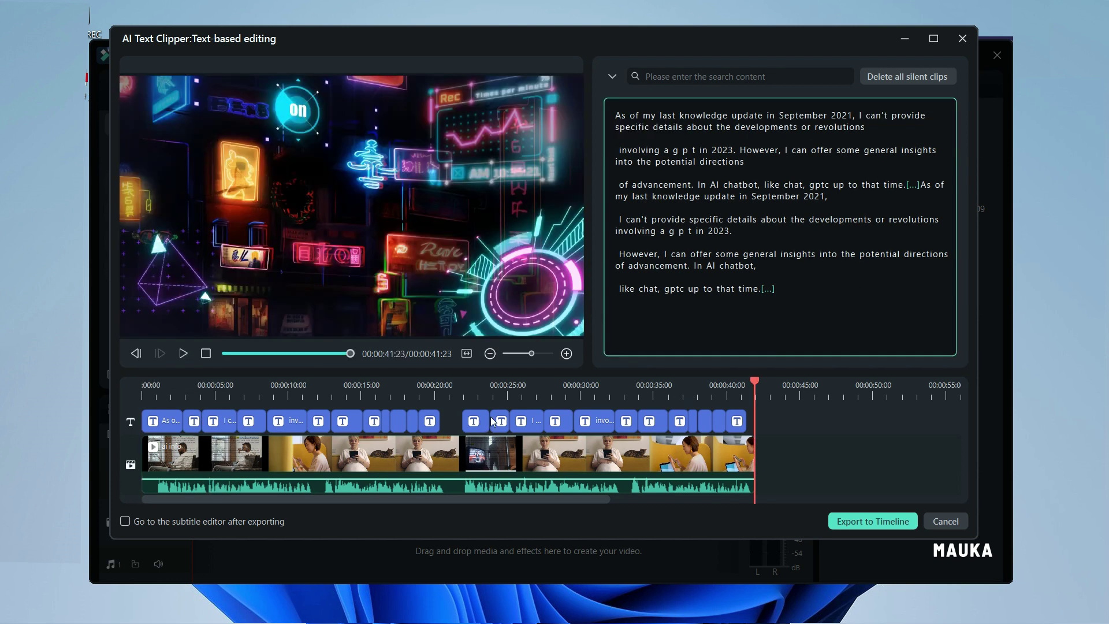
Step: Delete all silent clips, review the cut from the start, and export it to the timeline
{"action": "left_click", "coordinate": [903, 78]}
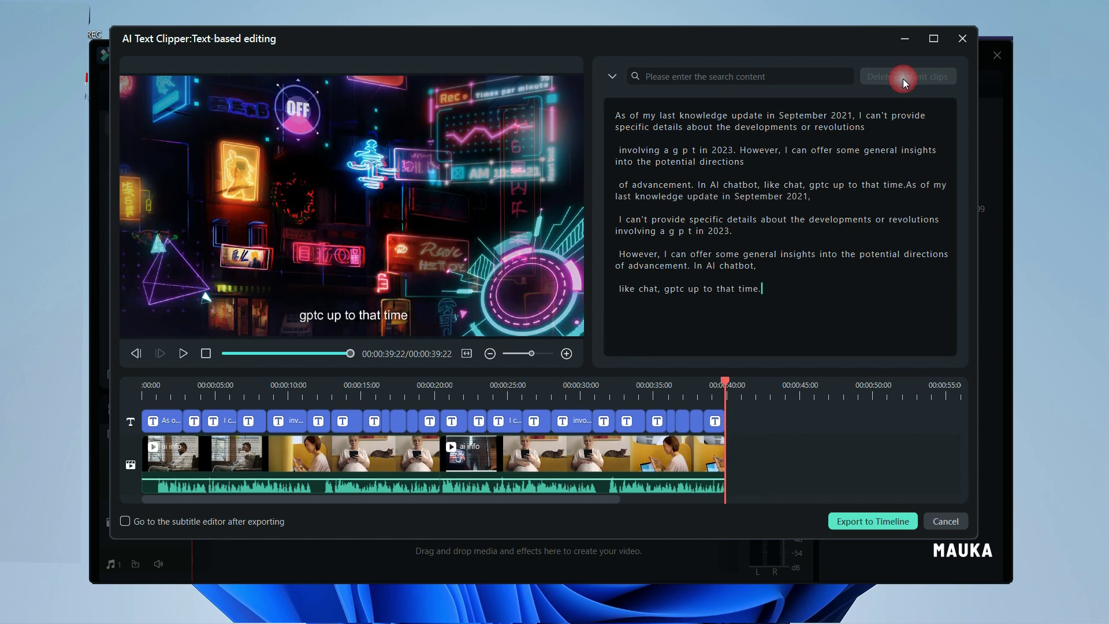
{"action": "left_click", "coordinate": [167, 398]}
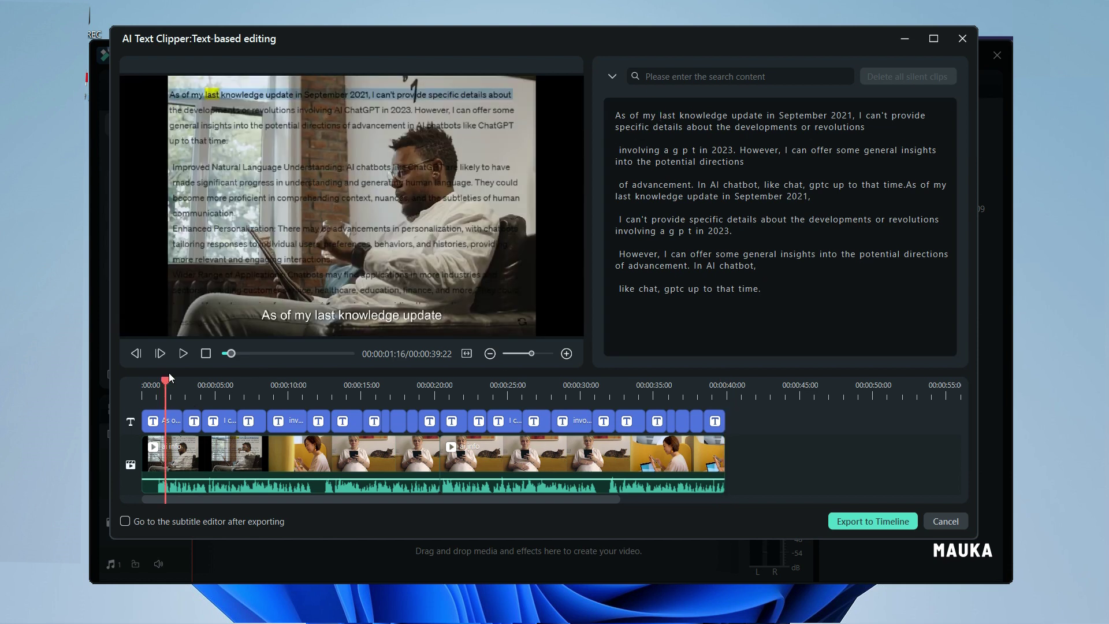
{"action": "left_click", "coordinate": [183, 388]}
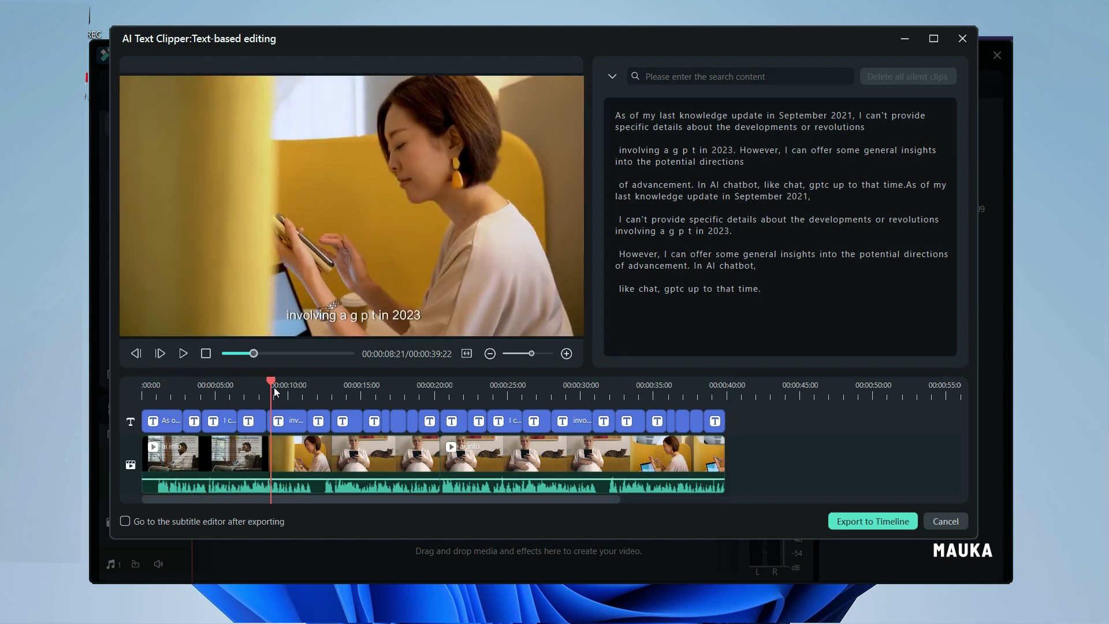
{"action": "left_click", "coordinate": [660, 116]}
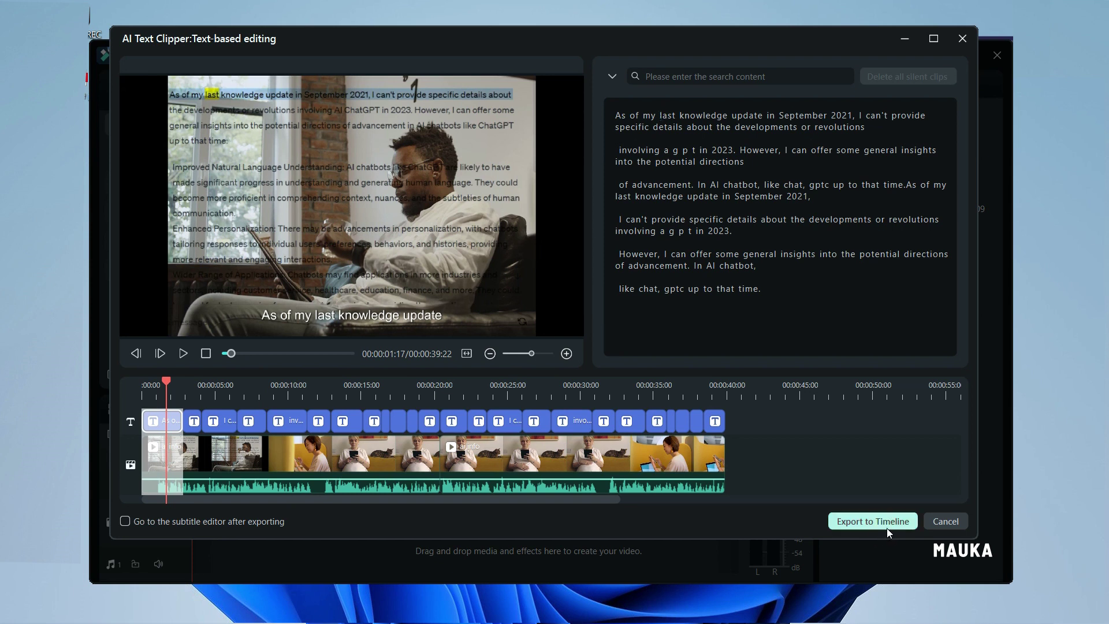
{"action": "left_click", "coordinate": [887, 531]}
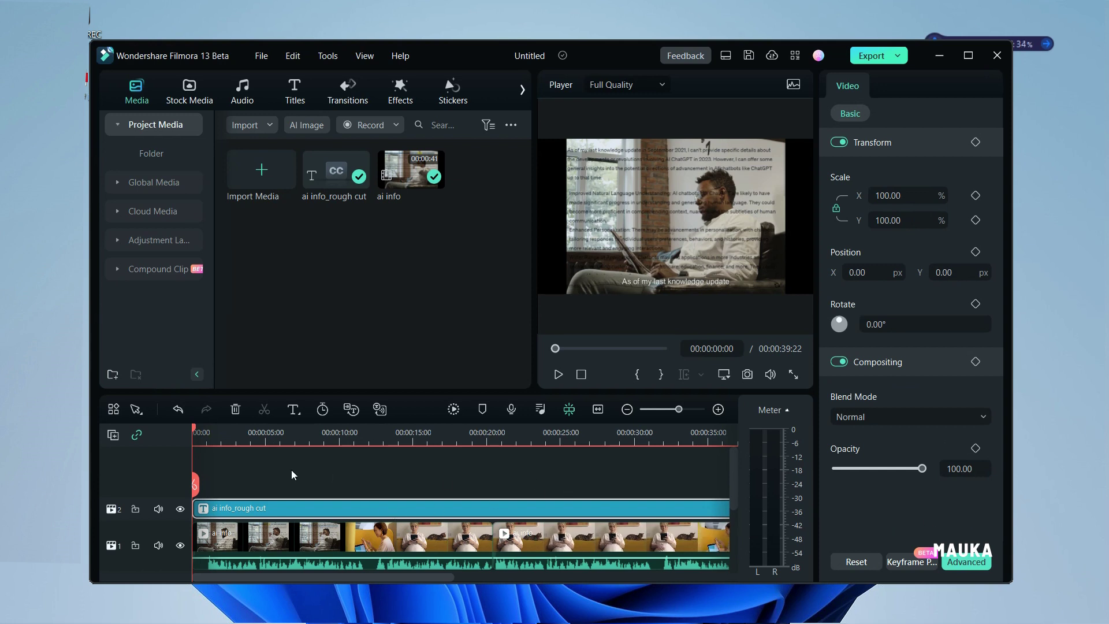
{"action": "left_click_drag", "start_coordinate": [192, 445], "coordinate": [231, 444]}
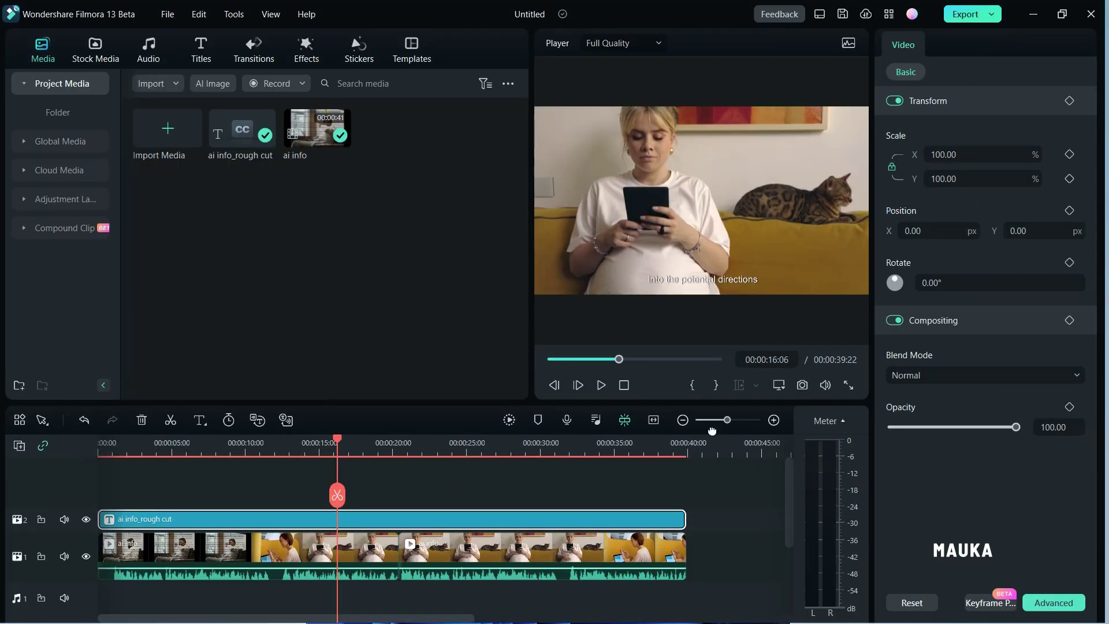
{"action": "left_click_drag", "start_coordinate": [338, 446], "coordinate": [403, 456]}
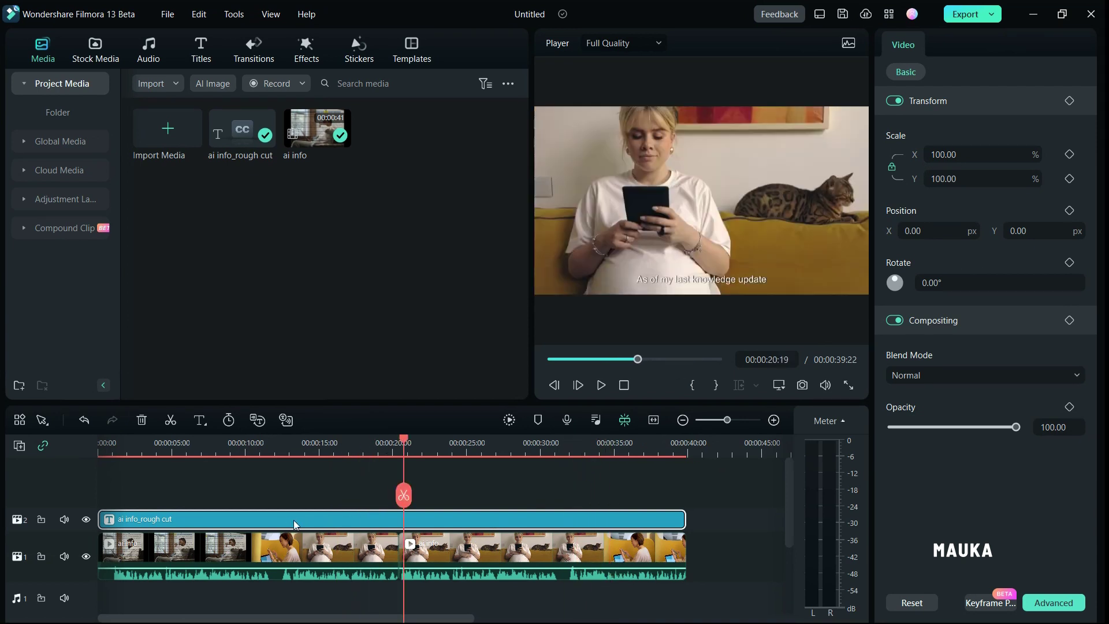
Step: Open the ai info_rough cut subtitle track in the editor and select its first subtitle
{"action": "double_click", "coordinate": [287, 518]}
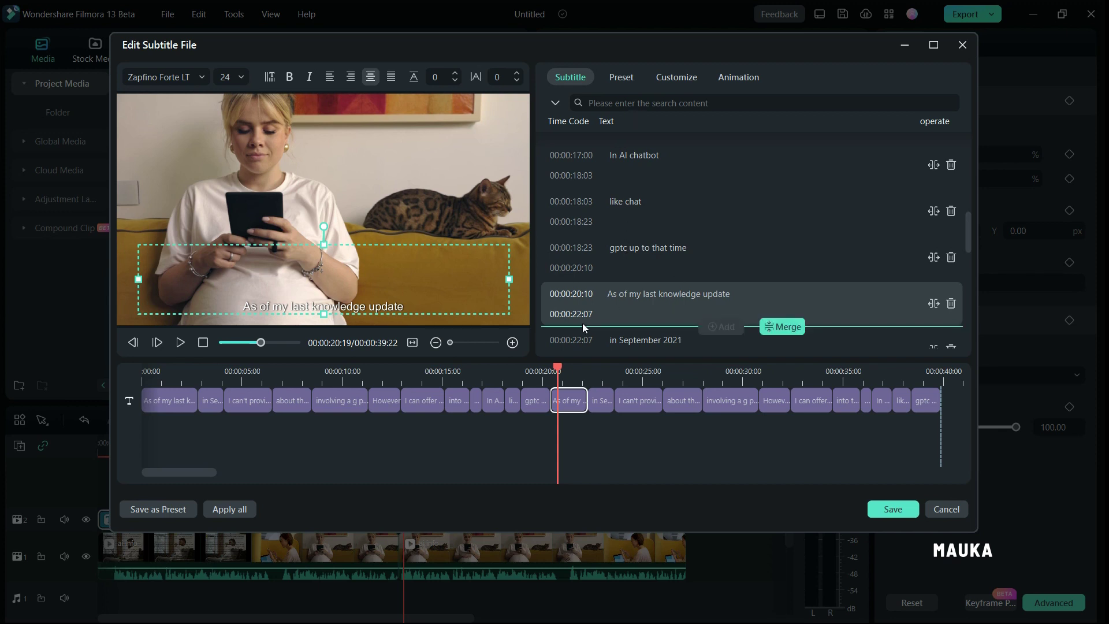
{"action": "left_click_drag", "start_coordinate": [559, 368], "coordinate": [172, 407]}
{"action": "left_click", "coordinate": [183, 404]}
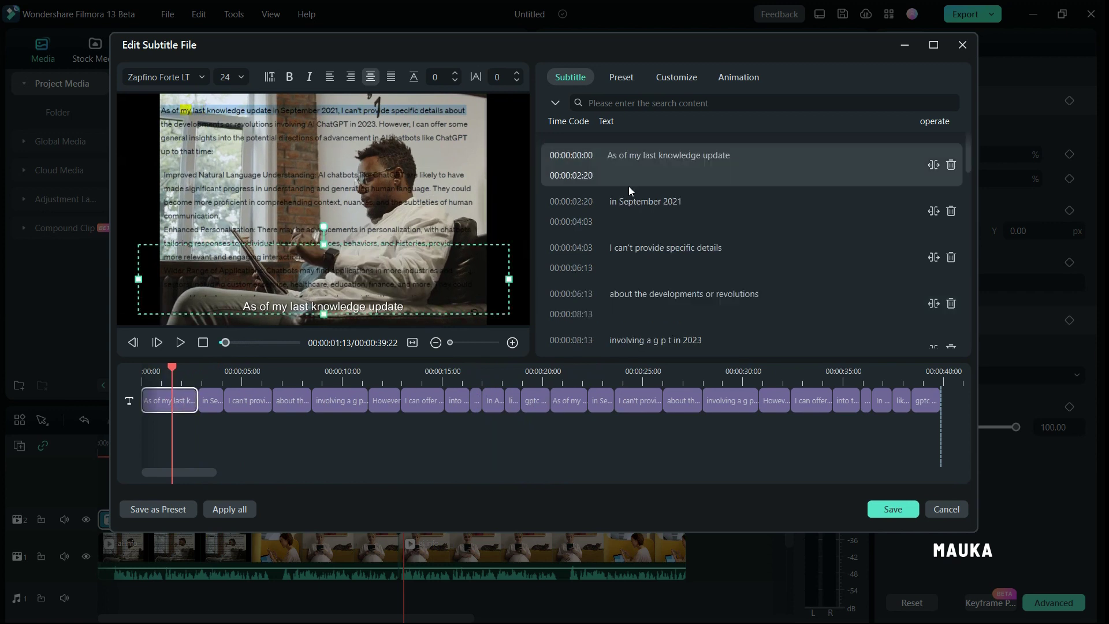
{"action": "left_click", "coordinate": [682, 78]}
Step: Turn on a black subtitle background at 50% opacity and apply it to all subtitles
{"action": "scroll", "coordinate": [685, 207], "scroll_direction": "down", "scroll_amount": 10}
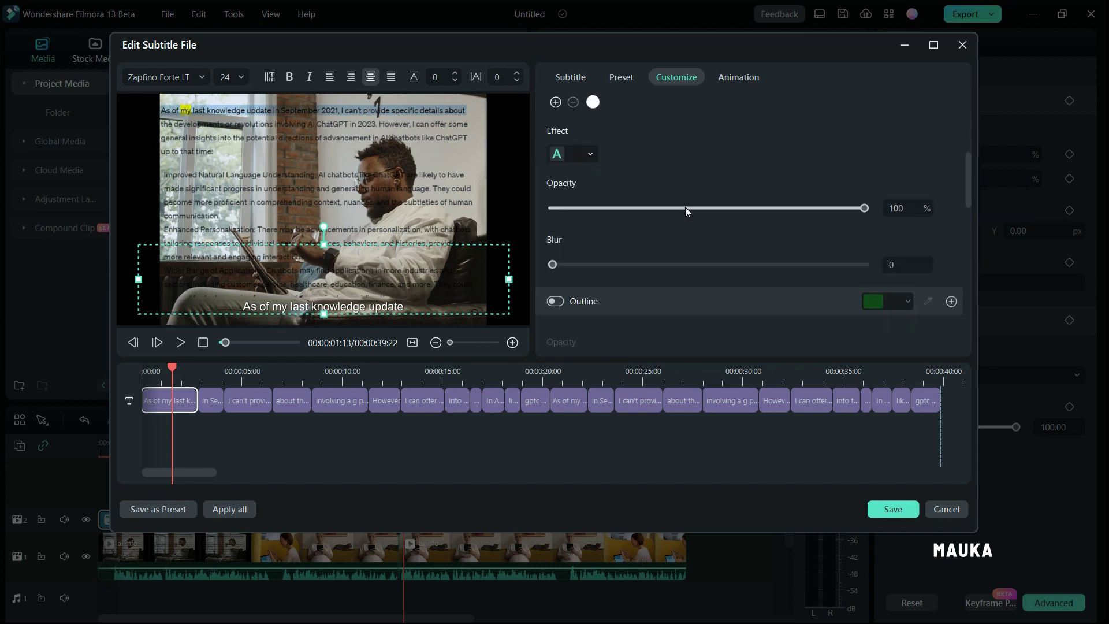
{"action": "scroll", "coordinate": [685, 207], "scroll_direction": "down", "scroll_amount": 10}
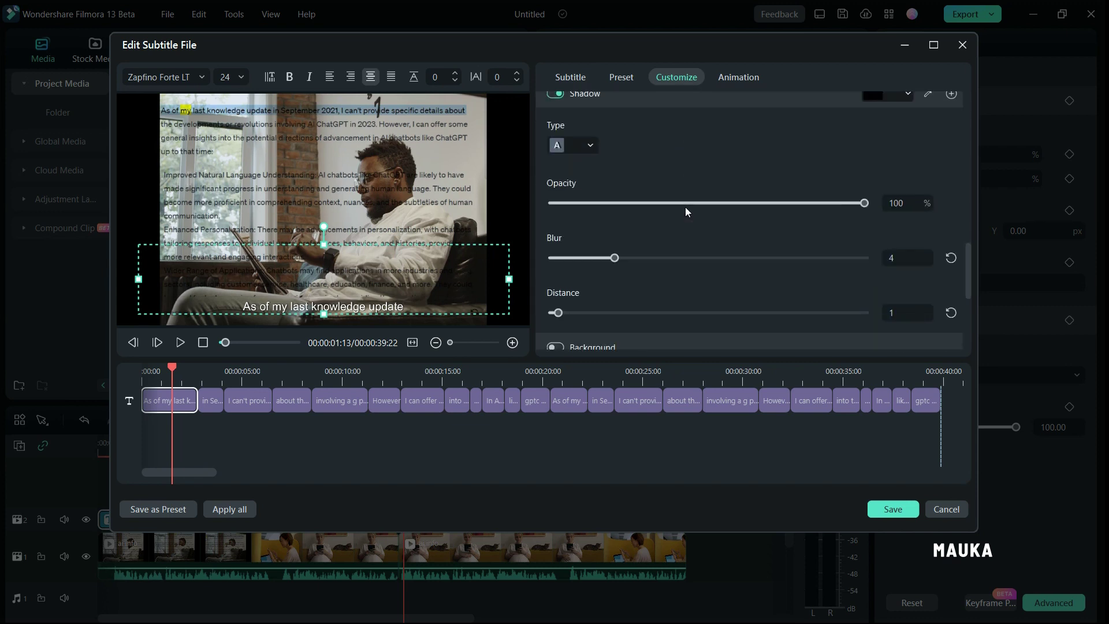
{"action": "left_click", "coordinate": [556, 209]}
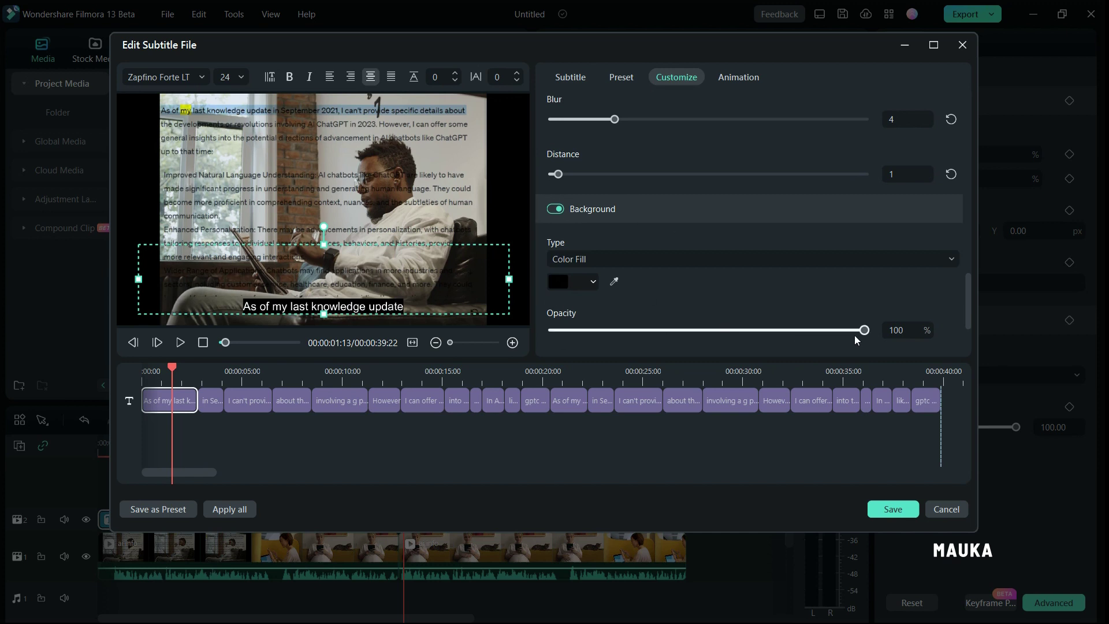
{"action": "left_click_drag", "start_coordinate": [863, 331], "coordinate": [710, 340]}
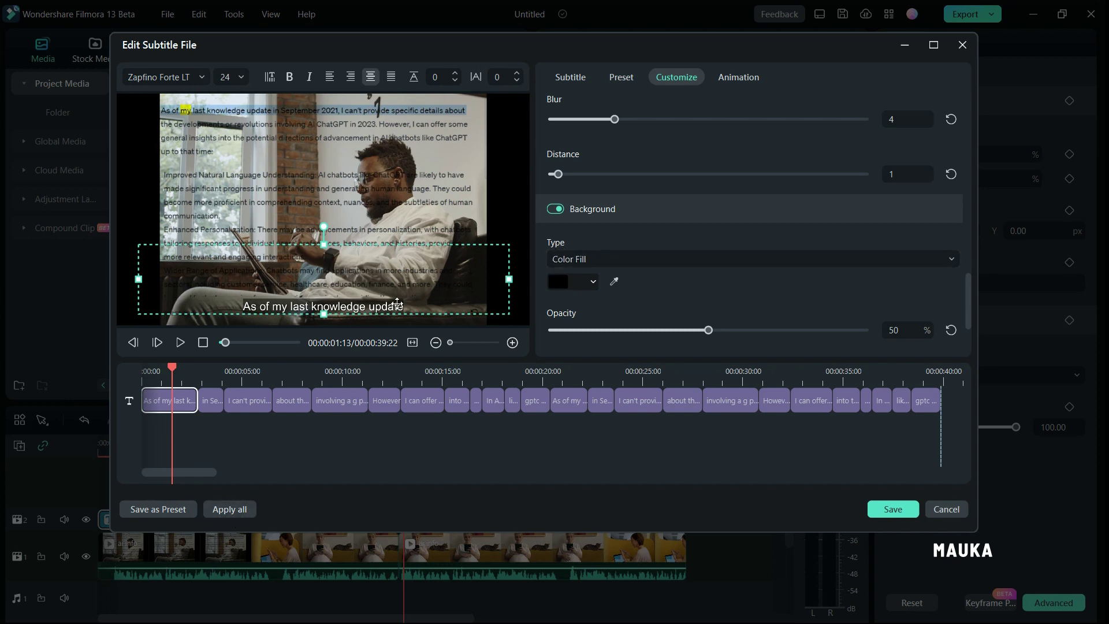
{"action": "left_click", "coordinate": [242, 514]}
{"action": "left_click", "coordinate": [742, 80]}
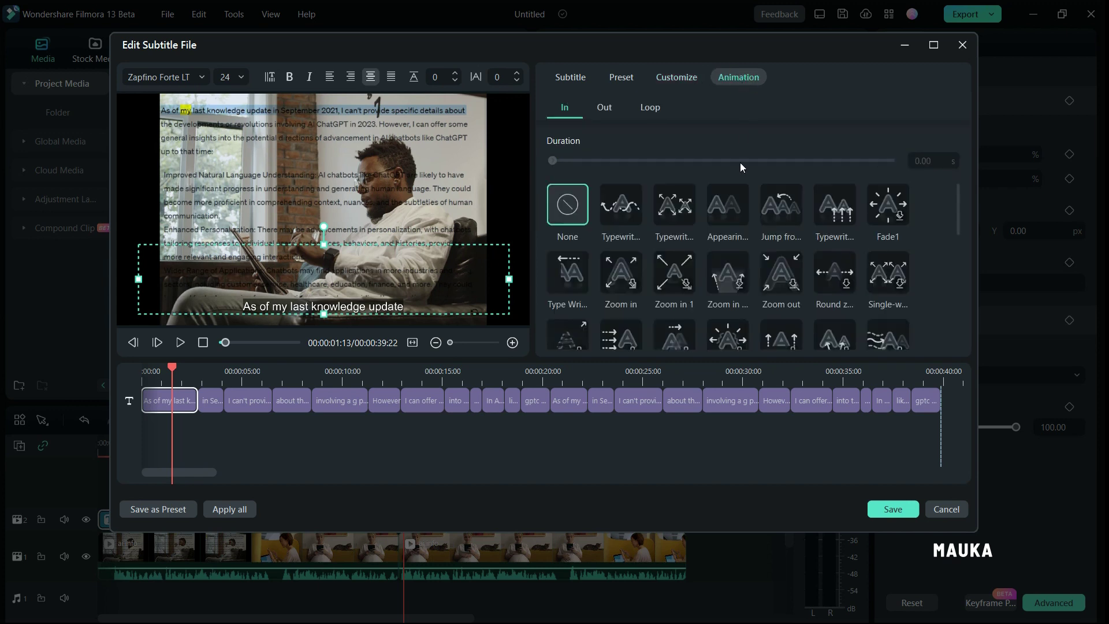
Step: Try the Typewriter In entrance animation, then set it back to None
{"action": "left_click", "coordinate": [619, 216]}
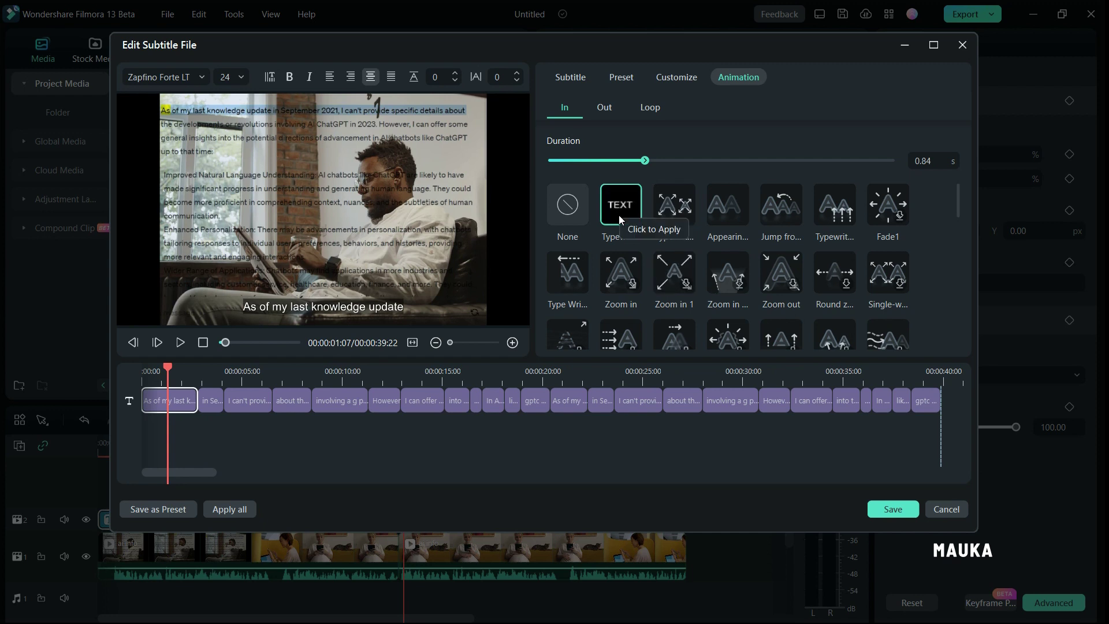
{"action": "left_click", "coordinate": [569, 215]}
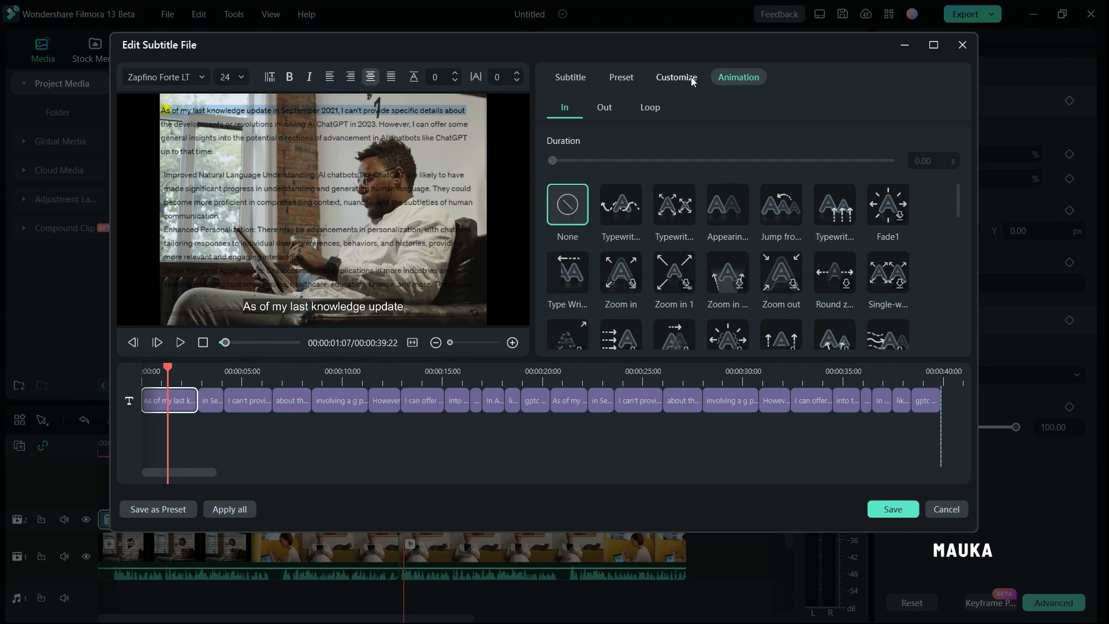
{"action": "left_click", "coordinate": [580, 82]}
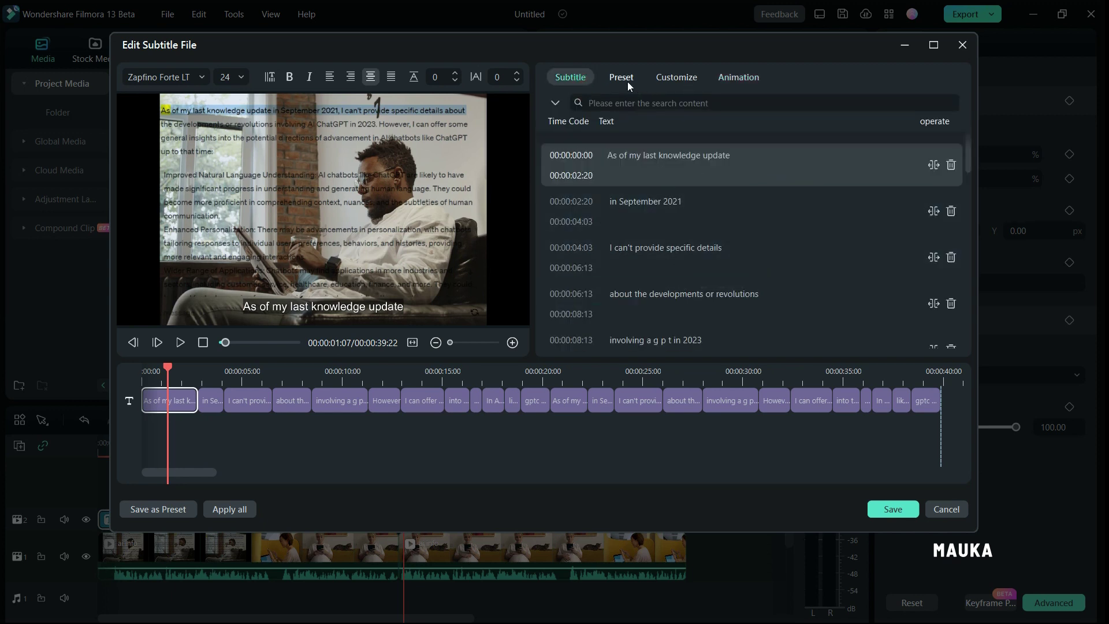
Step: Give the whole first subtitle line the yellow Basic preset style
{"action": "double_click", "coordinate": [669, 154]}
{"action": "key", "text": "ctrl+a"}
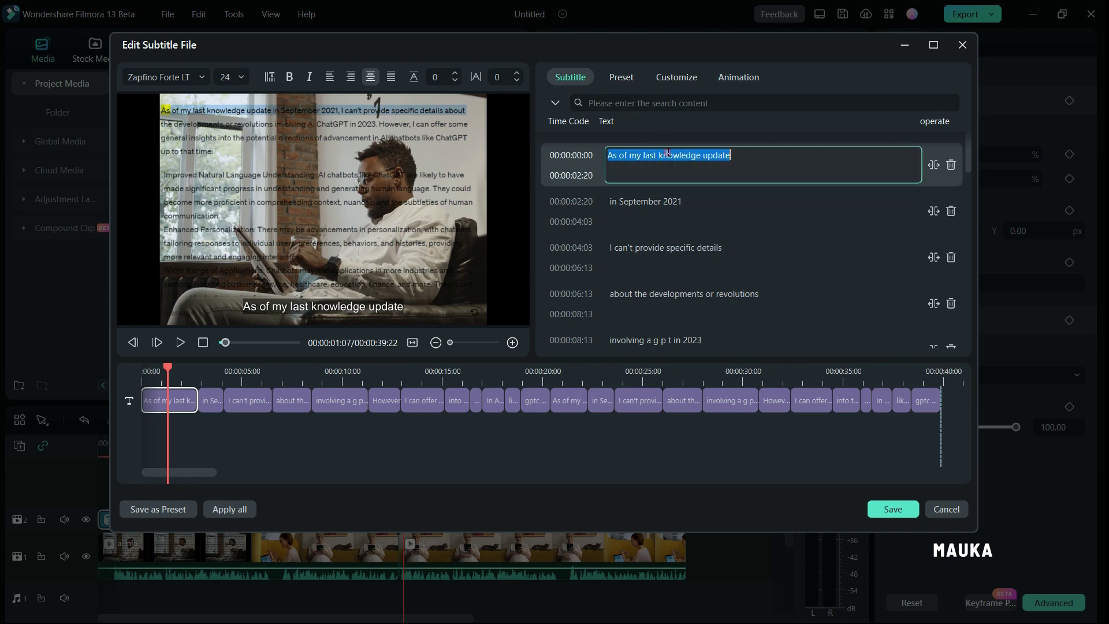
{"action": "left_click", "coordinate": [628, 84]}
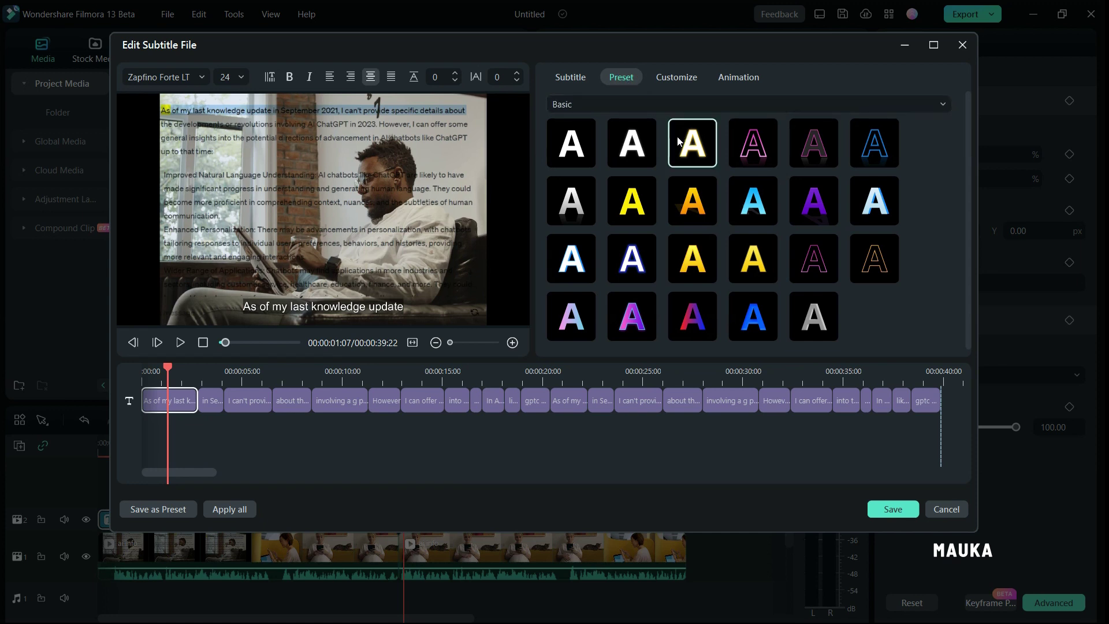
{"action": "left_click", "coordinate": [633, 204]}
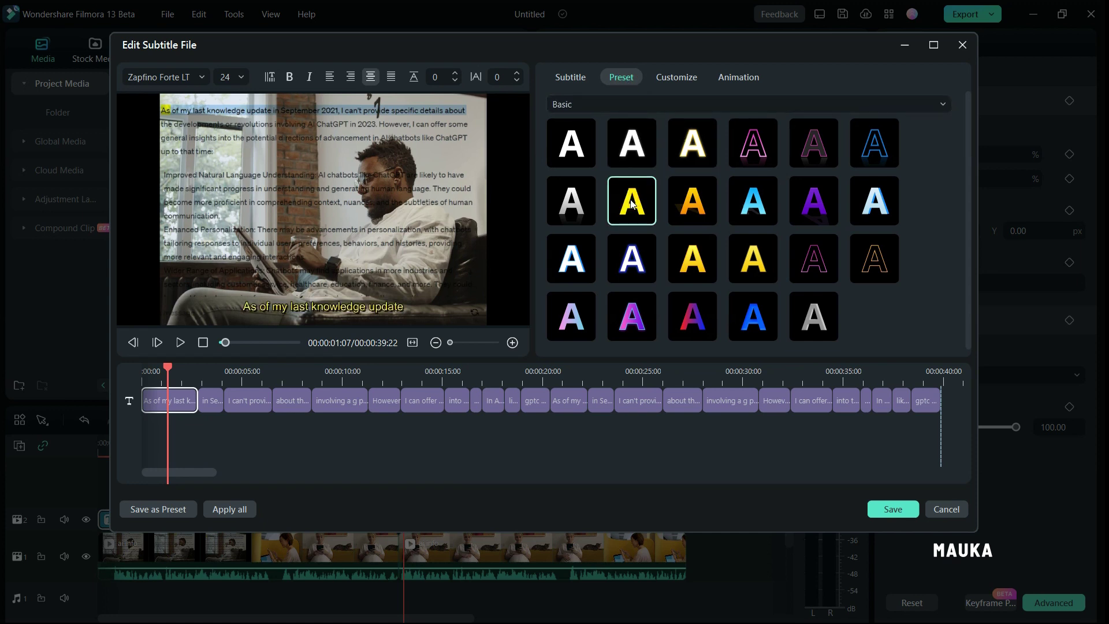
{"action": "left_click", "coordinate": [575, 82]}
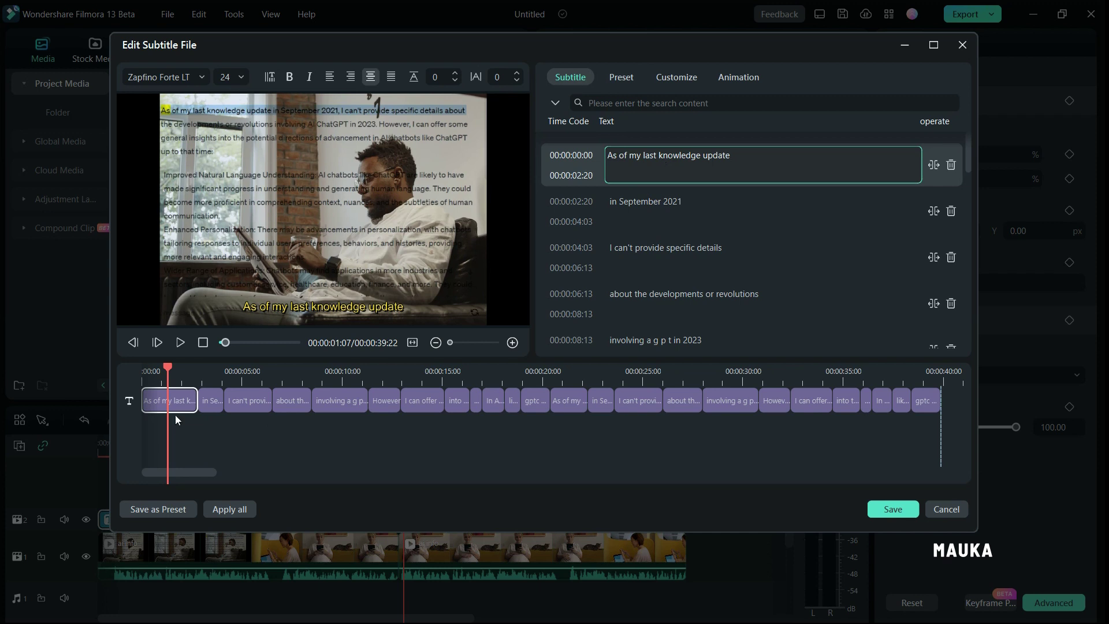
Step: Apply the yellow Basic style to all subtitle bars and preview up to about 7 seconds
{"action": "mouse_move", "coordinate": [171, 373]}
{"action": "left_mouse_down"}
{"action": "mouse_move", "coordinate": [223, 373]}
{"action": "mouse_move", "coordinate": [167, 377]}
{"action": "left_mouse_up"}
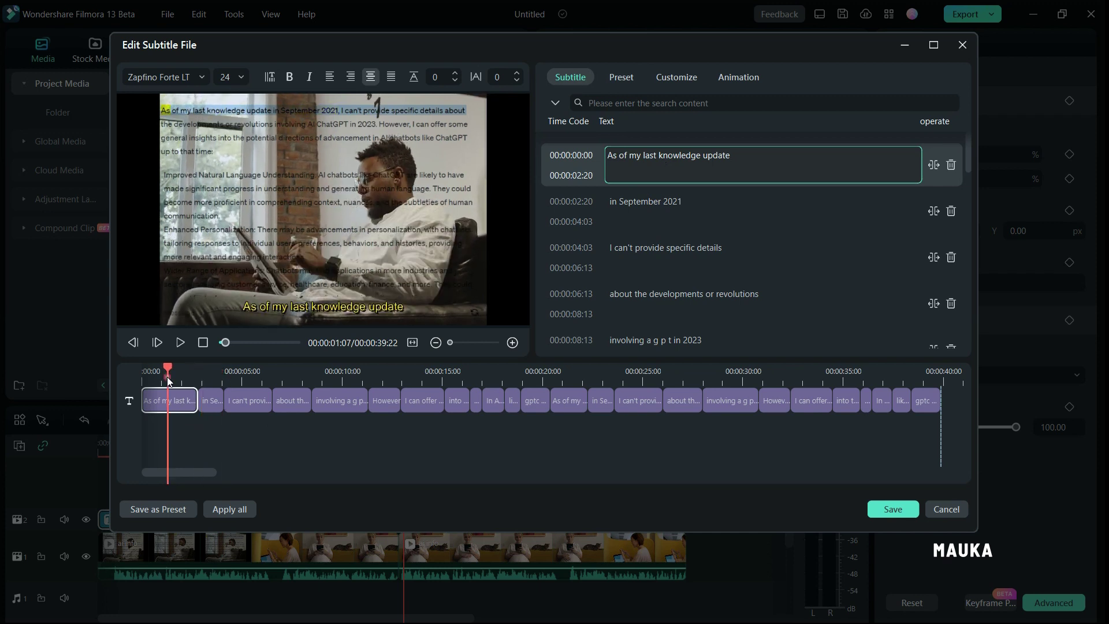
{"action": "left_click", "coordinate": [228, 511]}
{"action": "left_click_drag", "start_coordinate": [172, 368], "coordinate": [769, 402]}
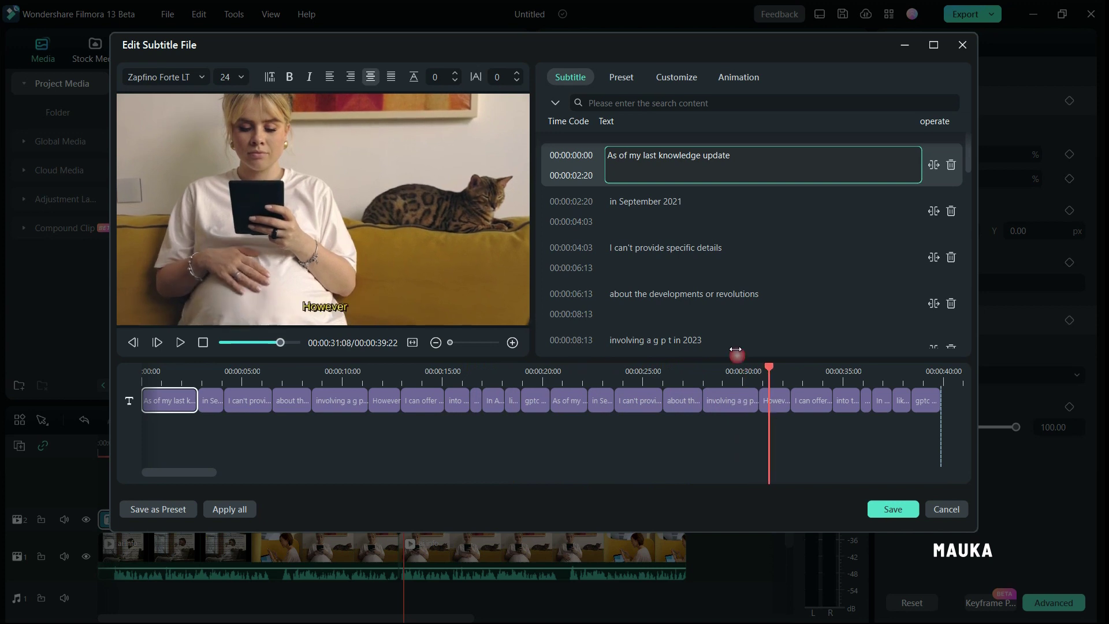
{"action": "left_click", "coordinate": [675, 81]}
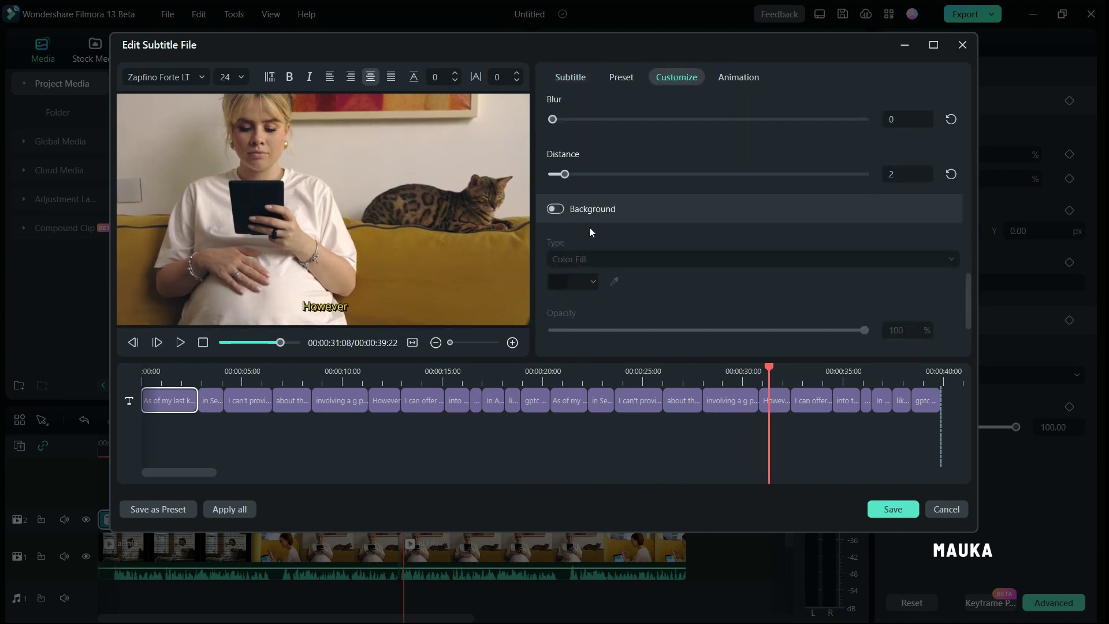
Step: Switch presets to WordArt and try several styles, including blue with red glow and lavender purple
{"action": "left_click", "coordinate": [574, 79]}
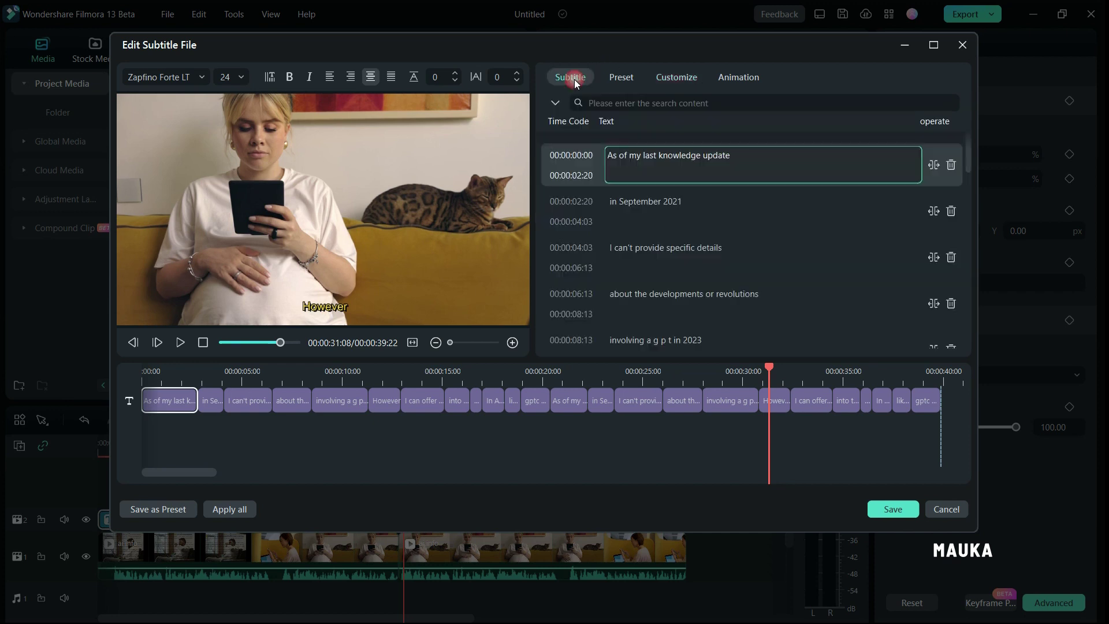
{"action": "left_click", "coordinate": [627, 80]}
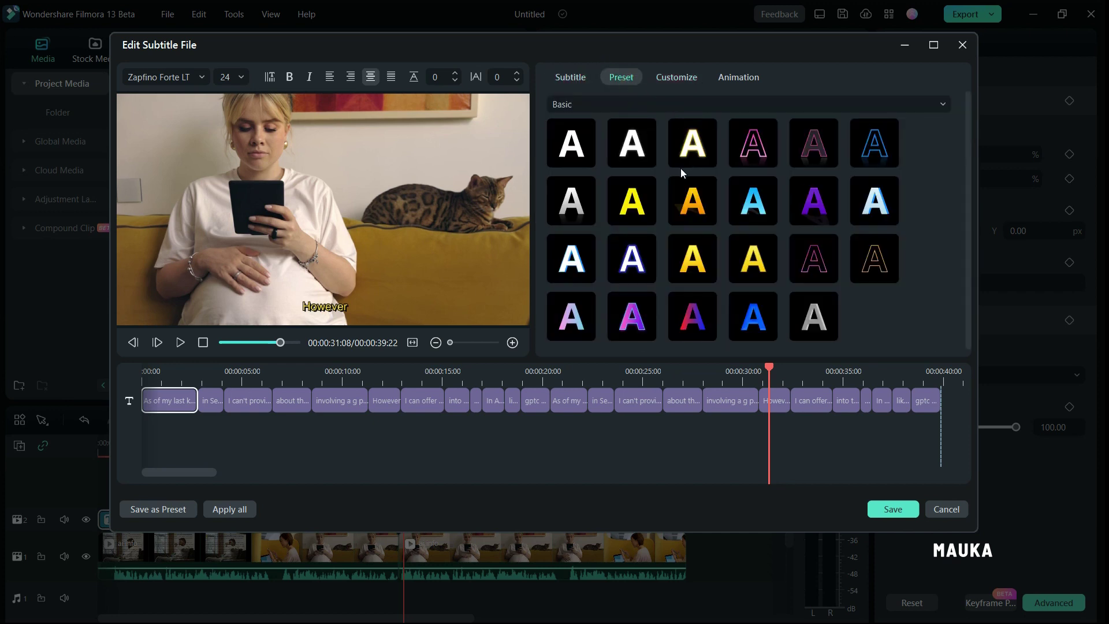
{"action": "left_click", "coordinate": [931, 111]}
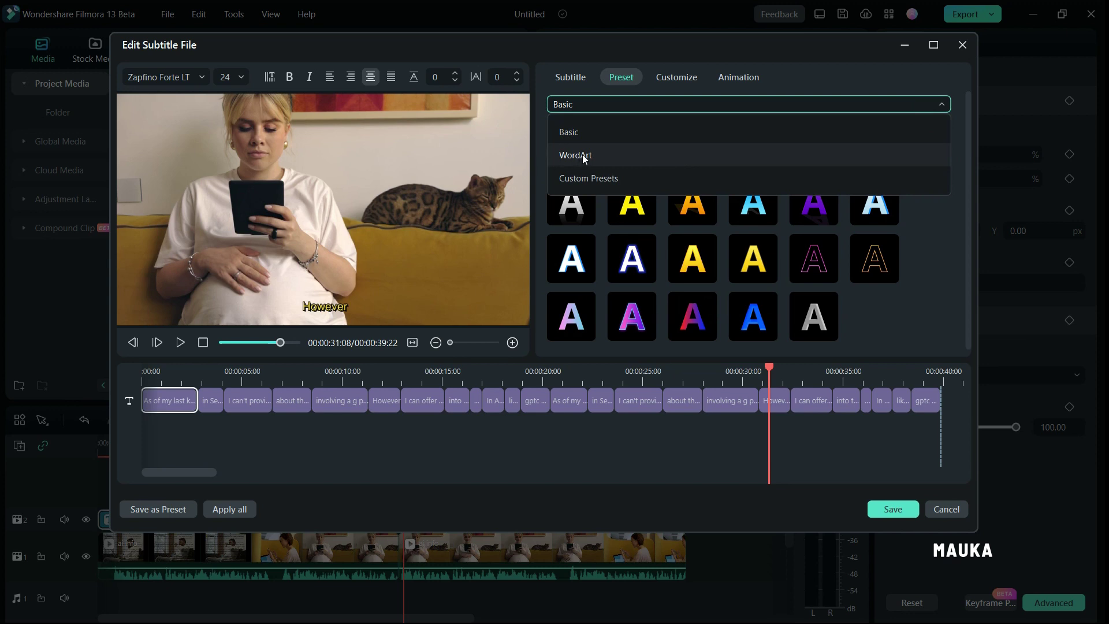
{"action": "left_click", "coordinate": [584, 156]}
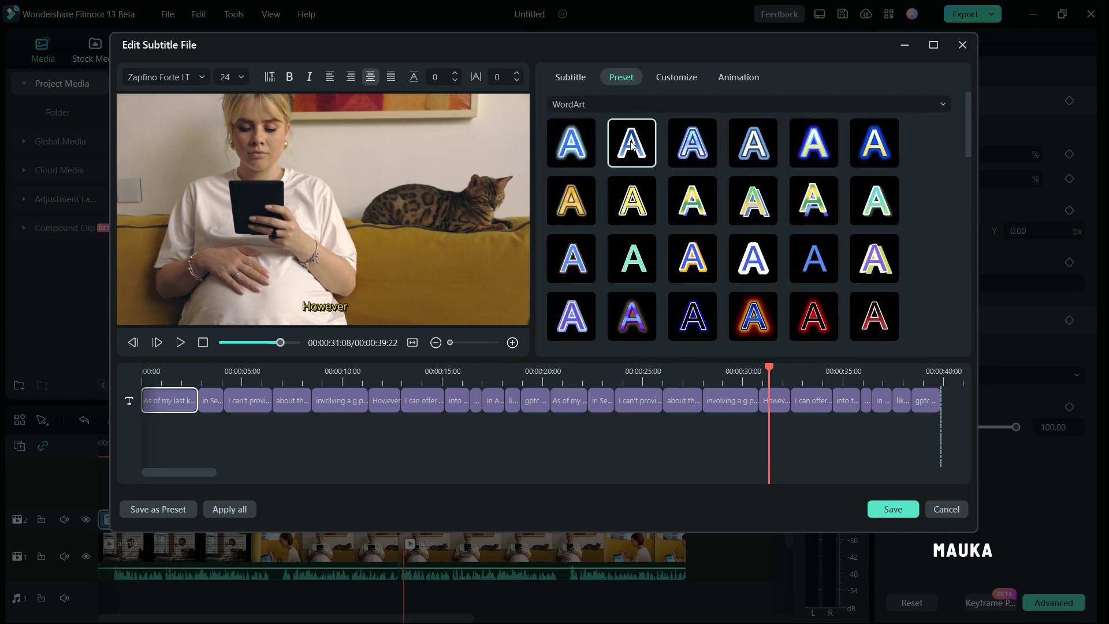
{"action": "left_click", "coordinate": [639, 150]}
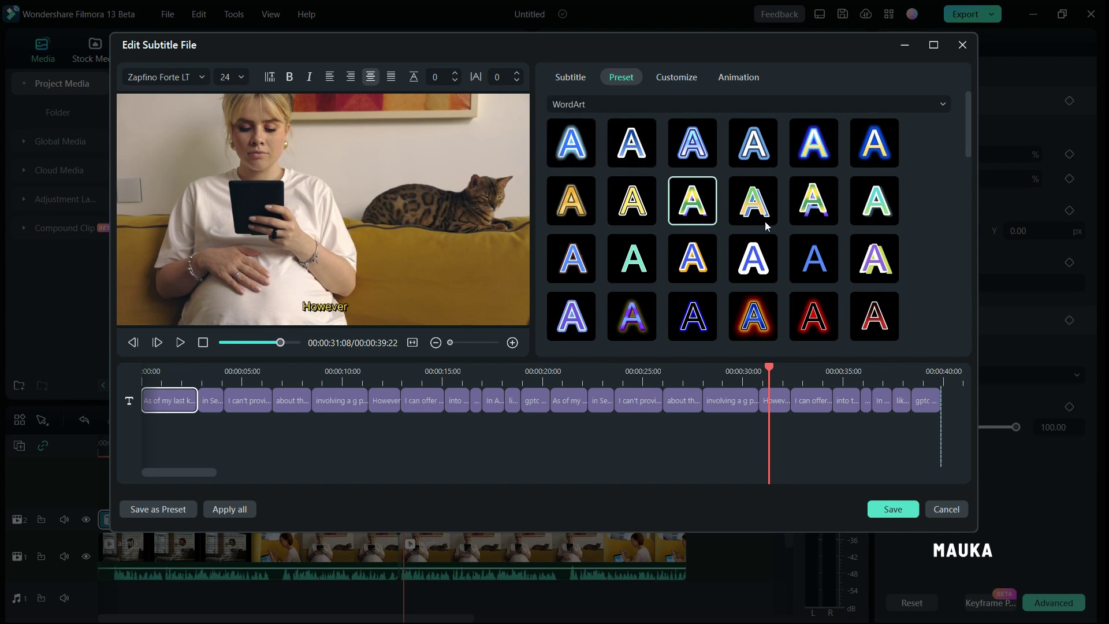
{"action": "left_click", "coordinate": [166, 380]}
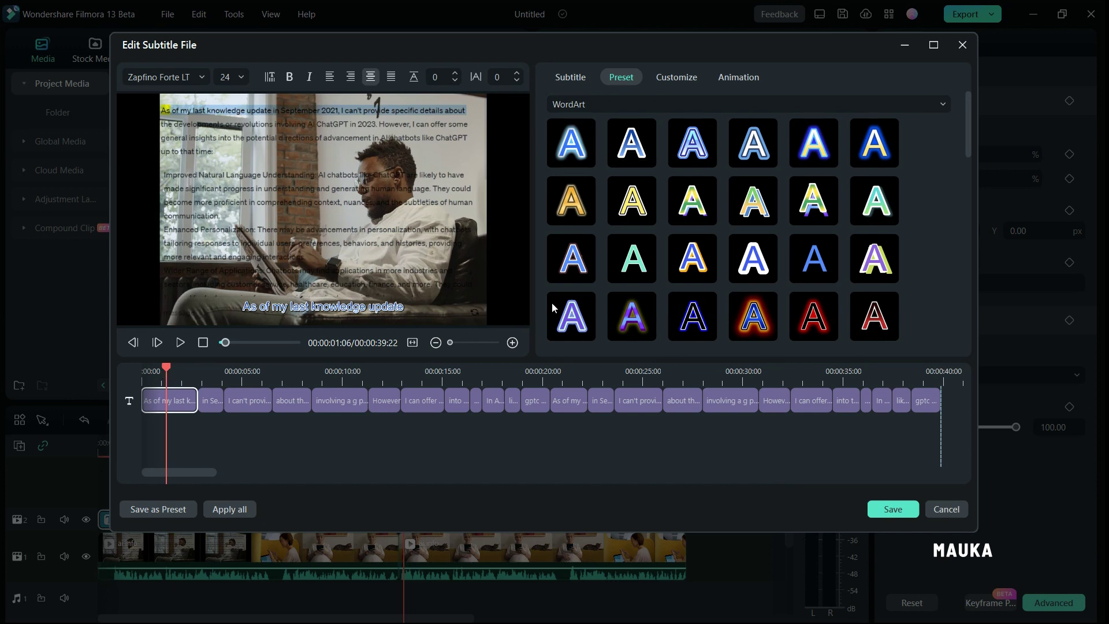
{"action": "left_click", "coordinate": [748, 326]}
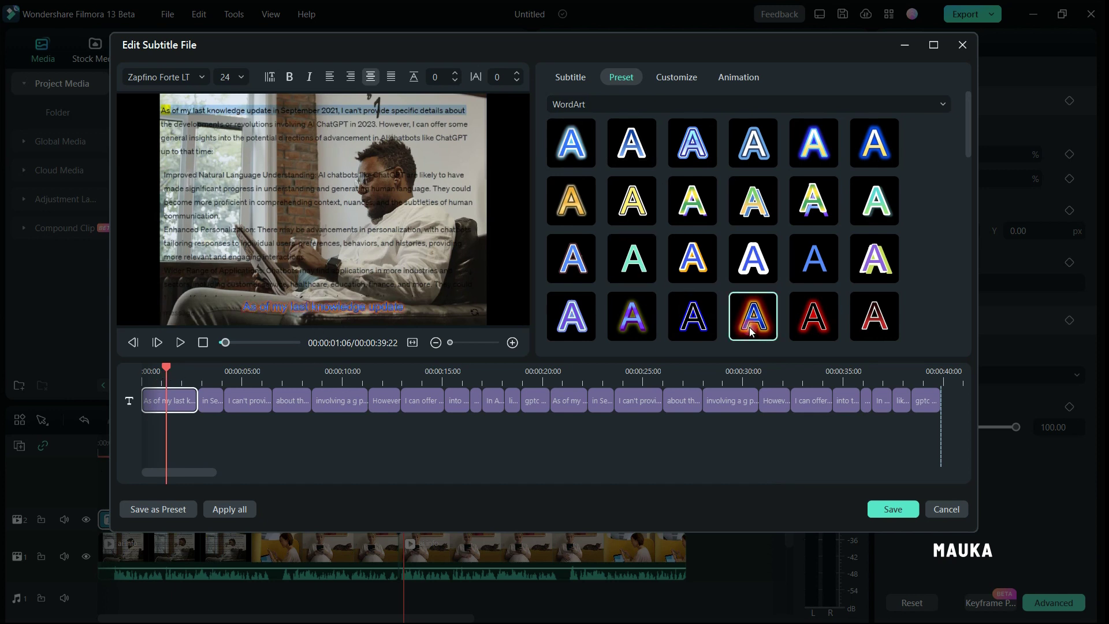
{"action": "left_click", "coordinate": [581, 319]}
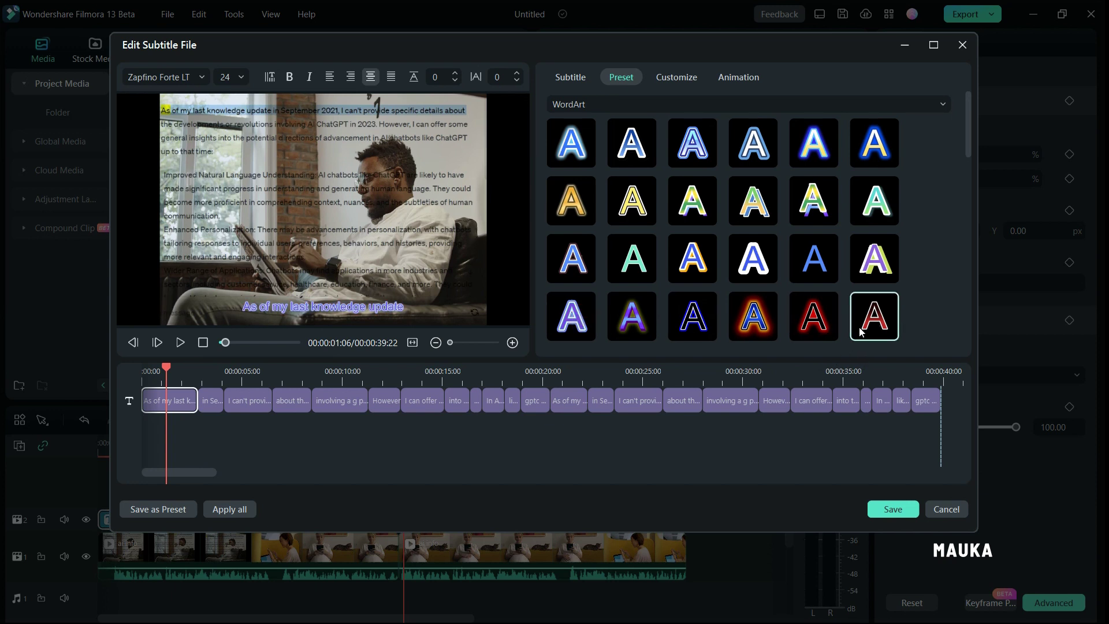
Step: Pick the pink-and-cyan WordArt style and apply it to all subtitle bars
{"action": "scroll", "coordinate": [869, 299], "scroll_direction": "down", "scroll_amount": 2}
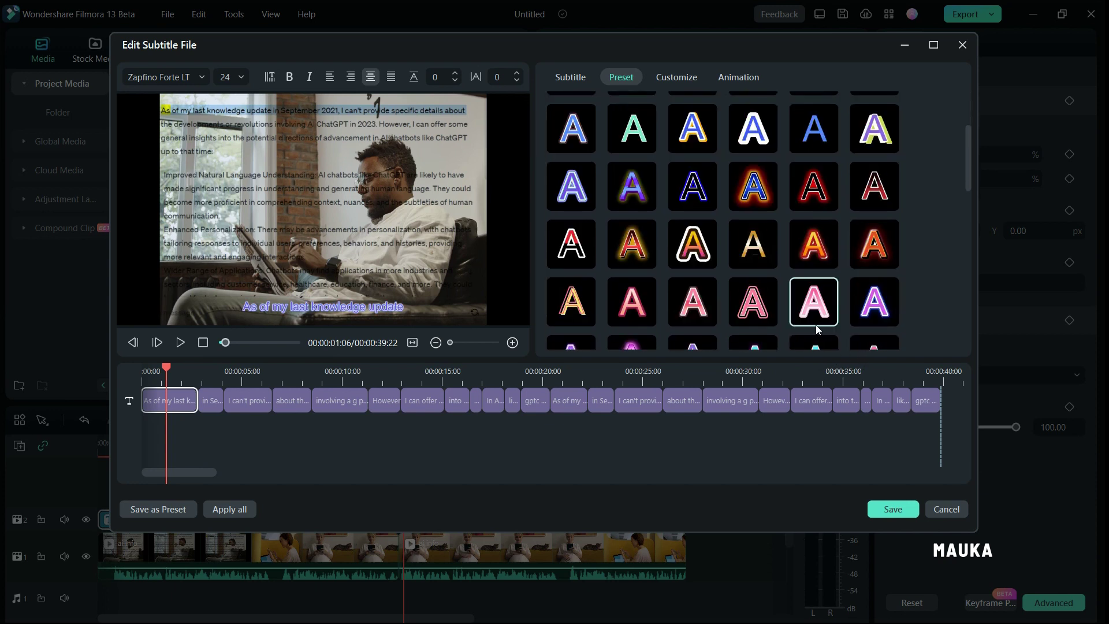
{"action": "scroll", "coordinate": [814, 318], "scroll_direction": "down", "scroll_amount": 2}
{"action": "left_click", "coordinate": [866, 278]}
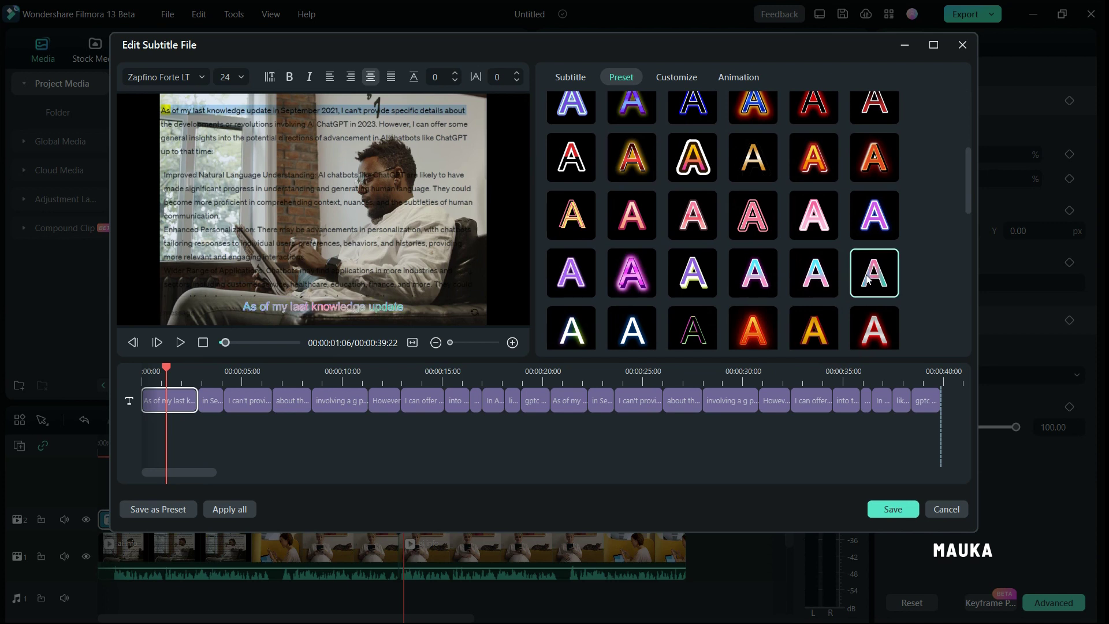
{"action": "left_click", "coordinate": [231, 510]}
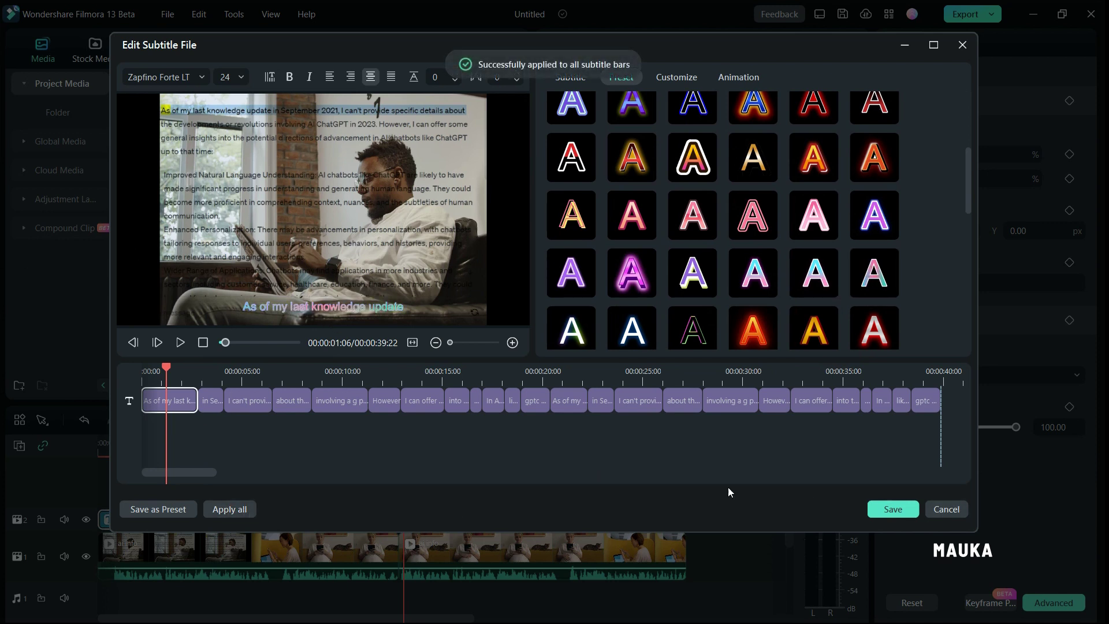
{"action": "left_click_drag", "start_coordinate": [167, 369], "coordinate": [545, 433]}
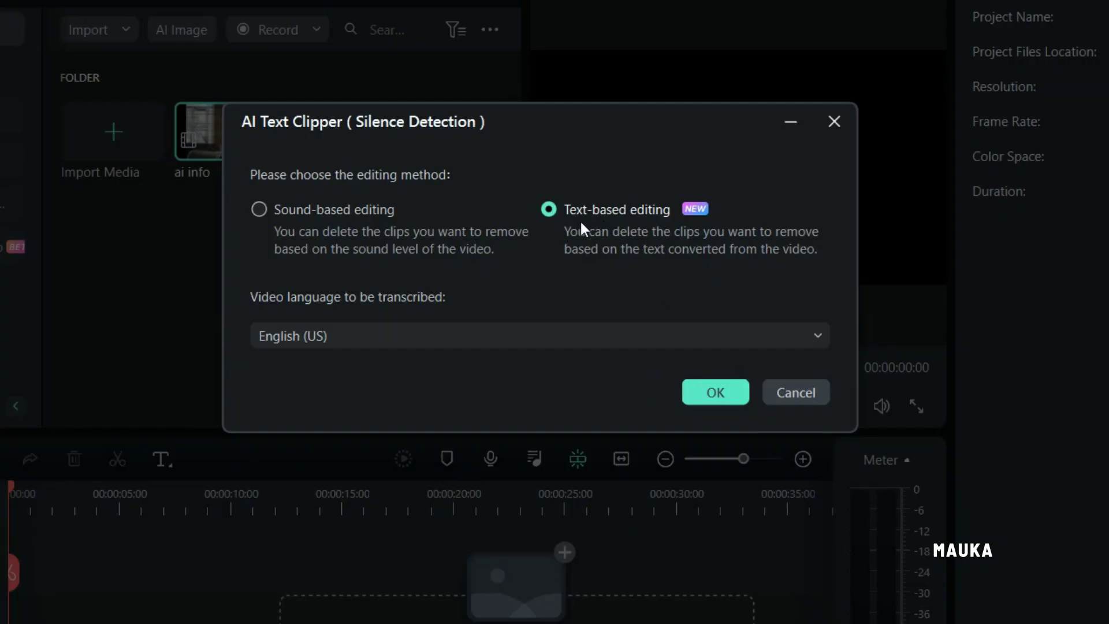
Step: Start a new text-based AI Text Clipper conversion in English (US)
{"action": "left_click", "coordinate": [717, 391]}
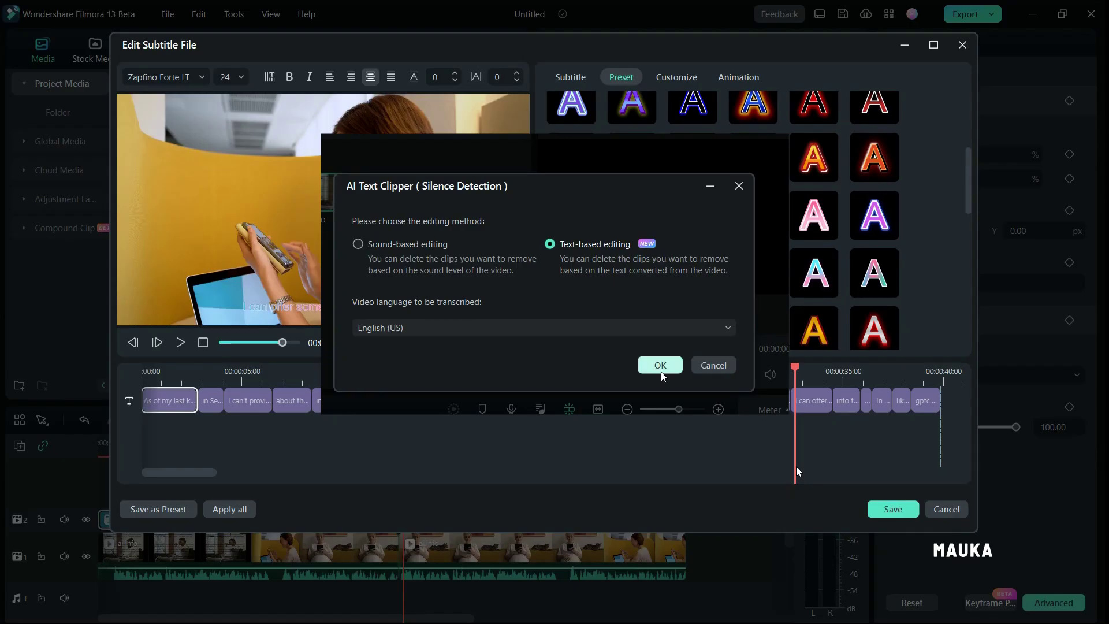